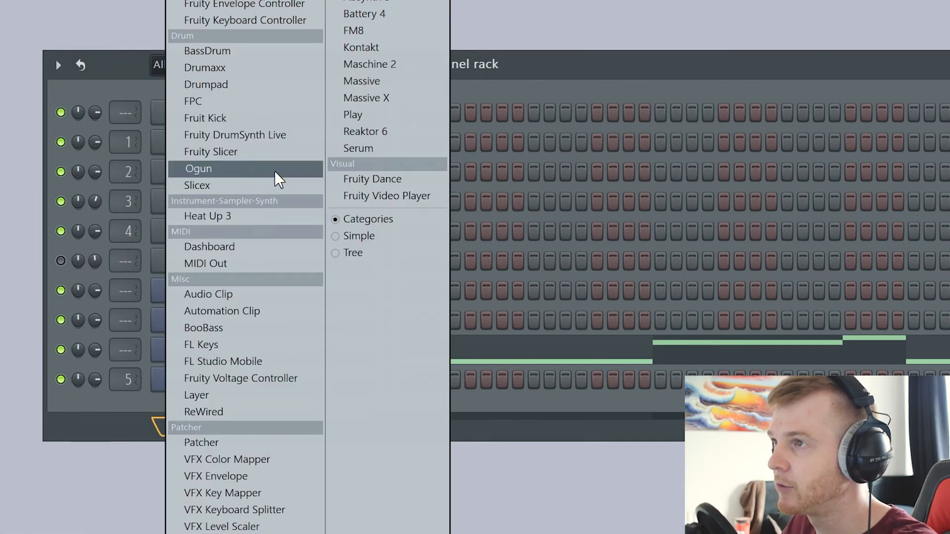
Add a Fruity Slicer channel and load the BB2_90_lofi_piano_gratitude_Gm loop into it.
left_click(273, 152)
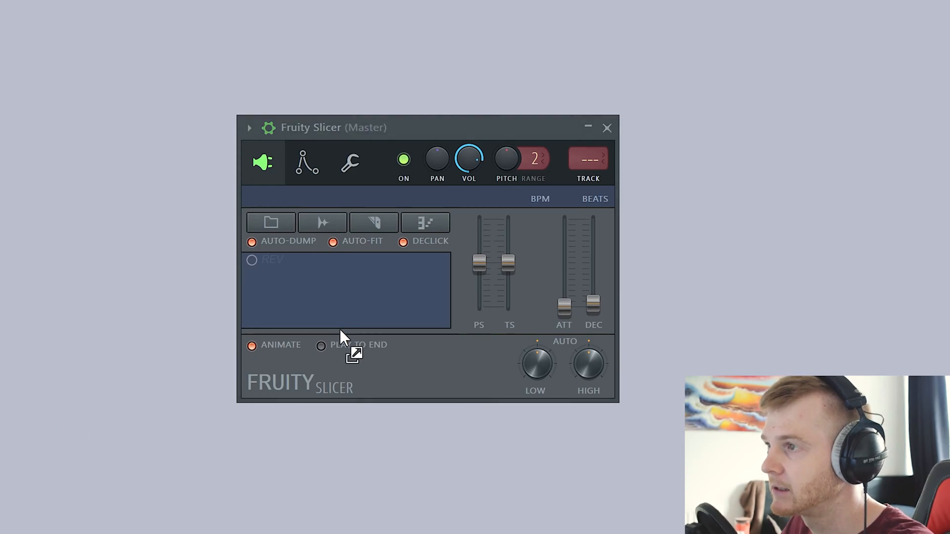
left_click_drag(340, 329, 373, 293)
left_click_drag(415, 62, 360, 92)
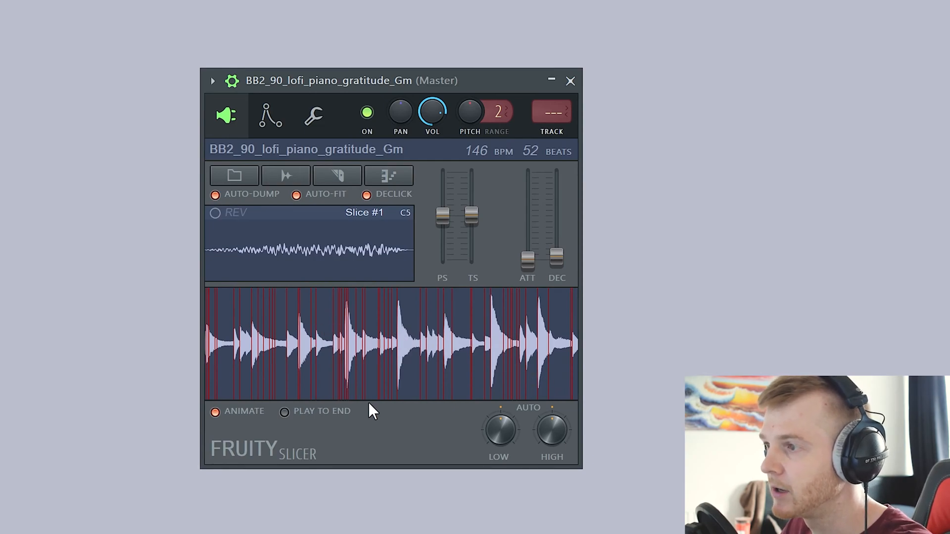
Play the sliced loop, then select and delete all the auto-generated slice notes.
key("space")
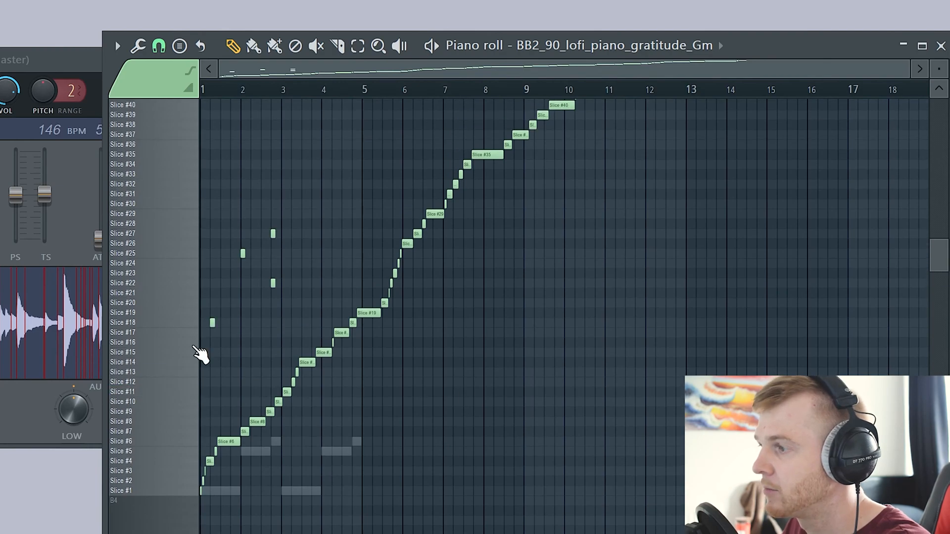
key("ctrl+a")
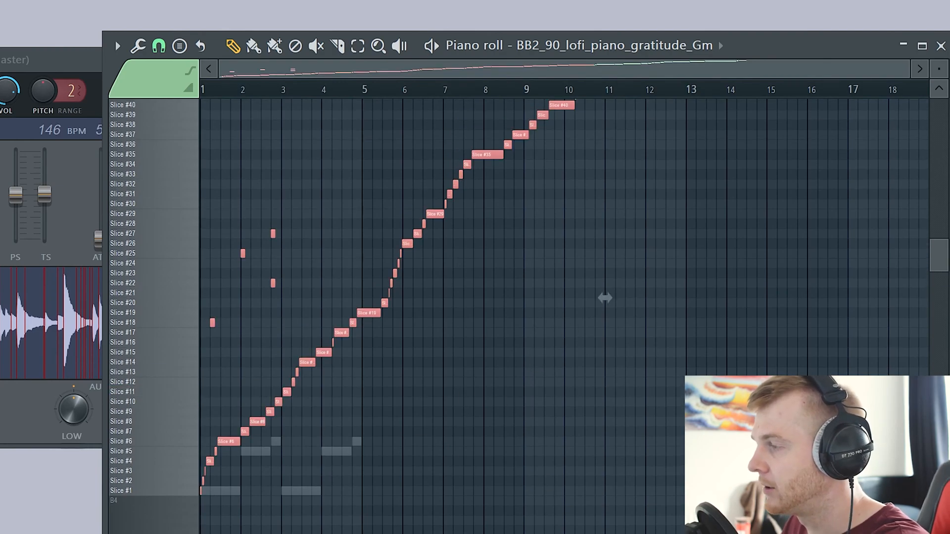
key("Delete")
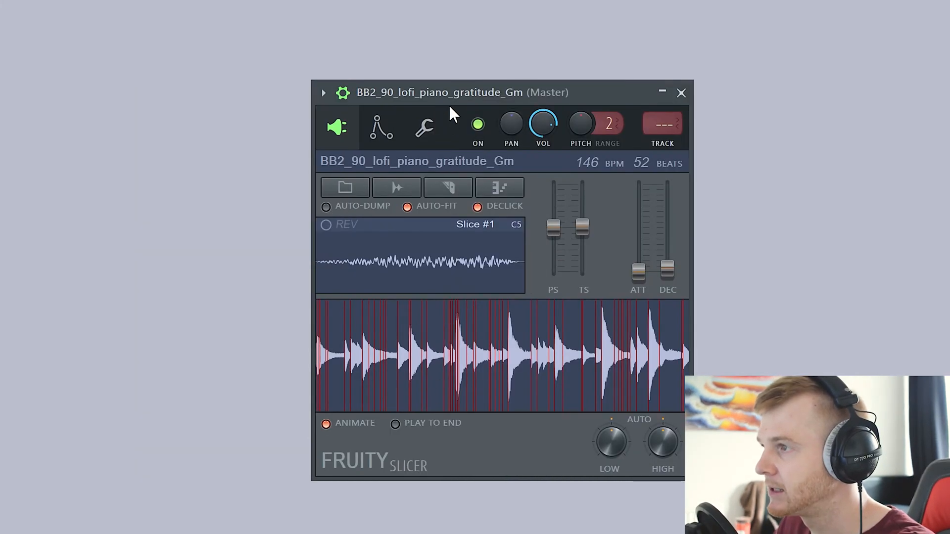
Audition individual slices of the loop, including #9, #27, #29, #15 and #17.
left_click(418, 375)
left_click(381, 388)
left_click(281, 385)
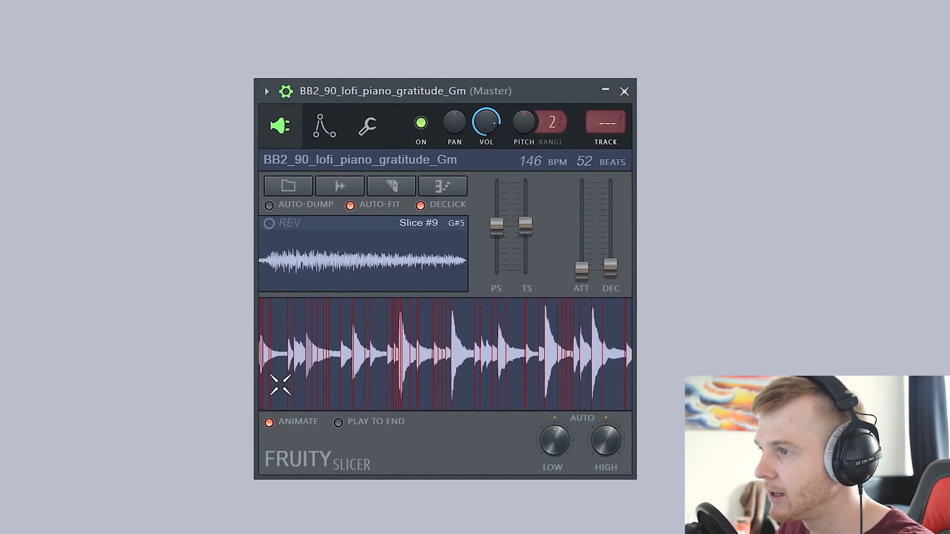
left_click(327, 266)
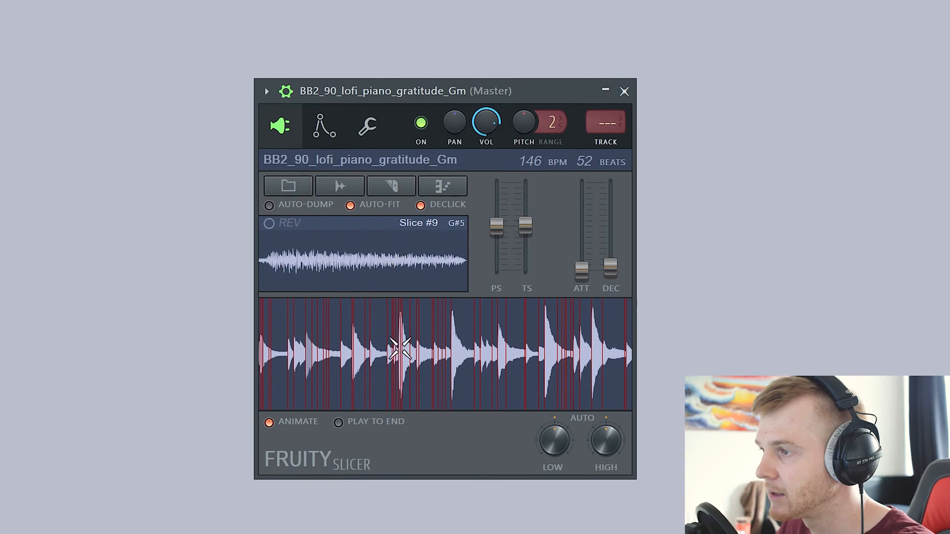
left_click(399, 347)
left_click(424, 349)
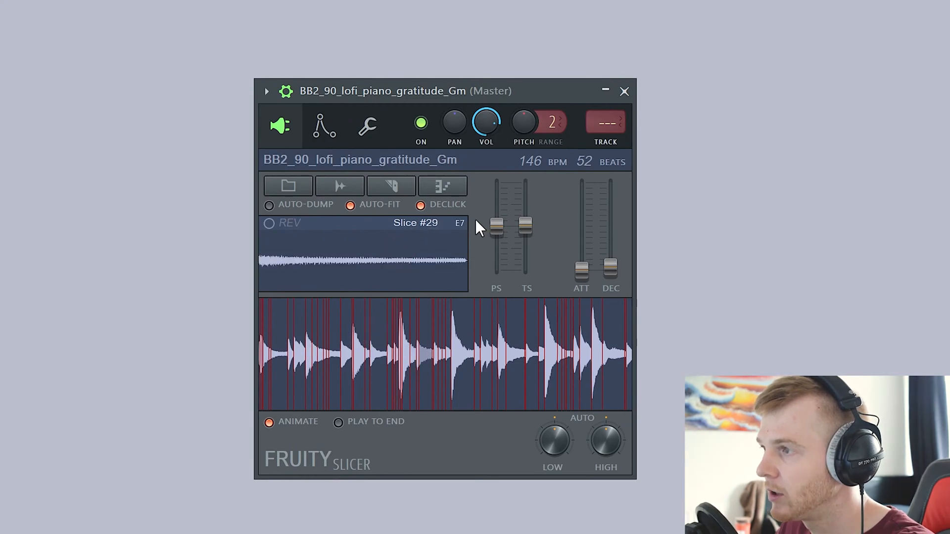
left_click(349, 372)
left_click(436, 239)
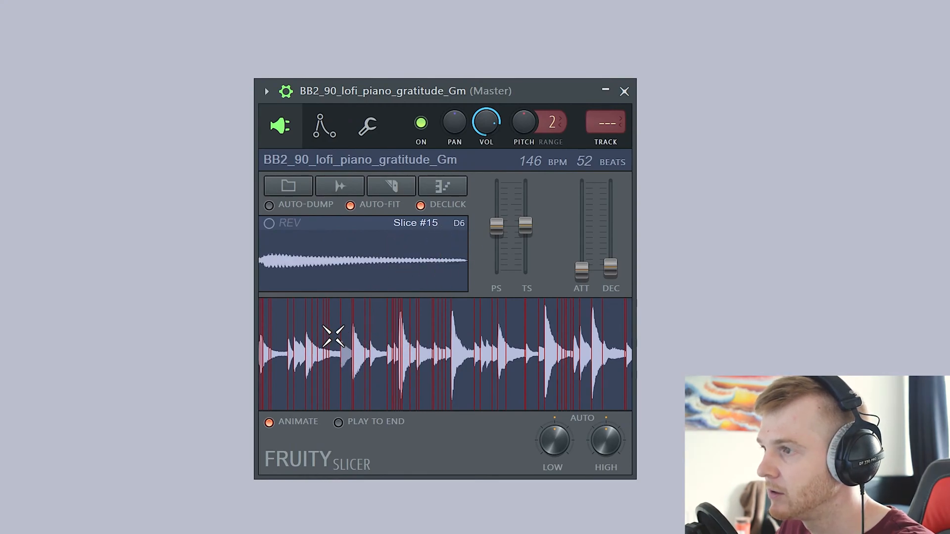
left_click(360, 338)
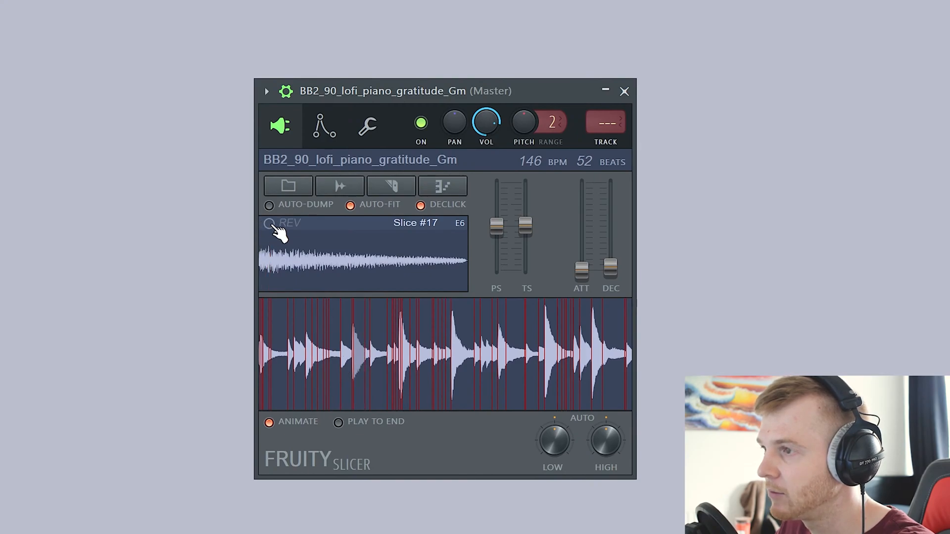
Reverse Slice #17 and listen to the reversed result.
left_click(270, 224)
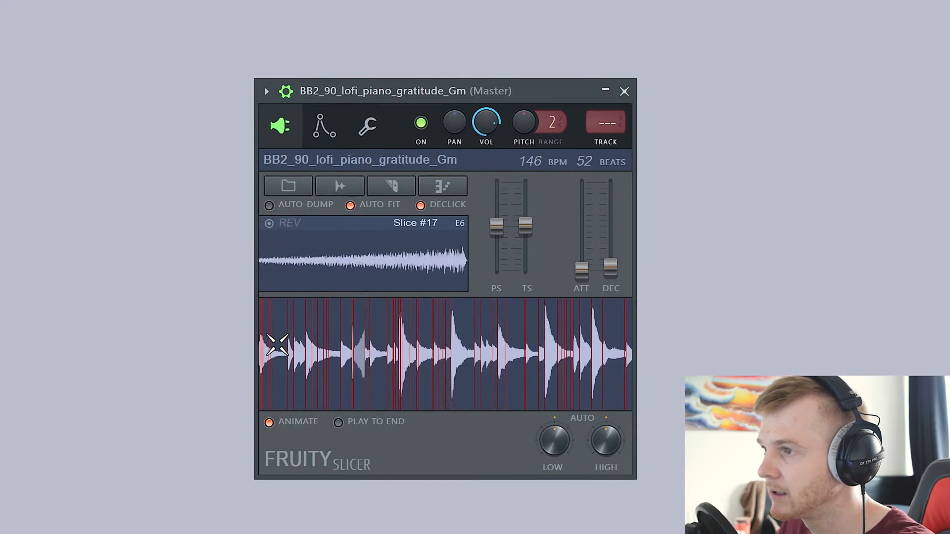
left_click(284, 266)
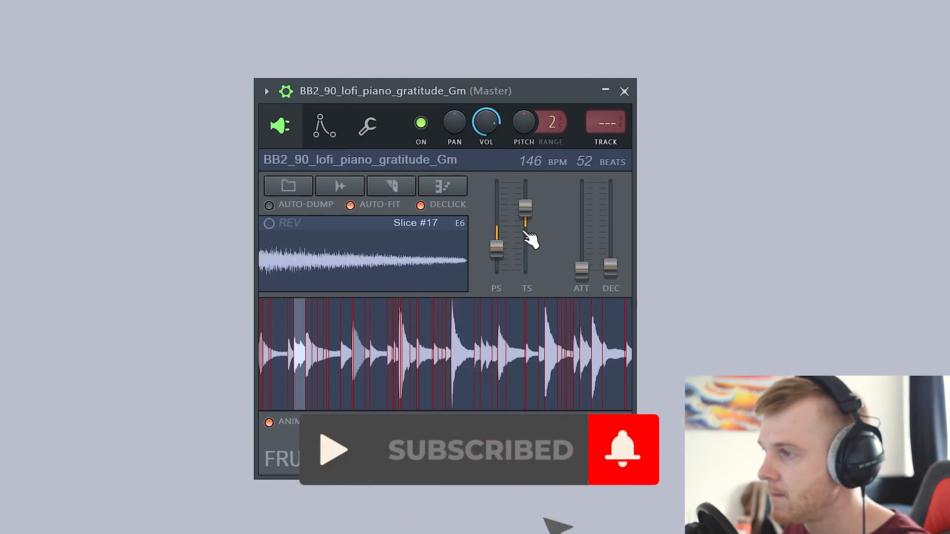
Adjust the time stretch slider for Slice #17.
mouse_move(528, 227)
left_mouse_down()
mouse_move(528, 263)
mouse_move(530, 236)
left_mouse_up()
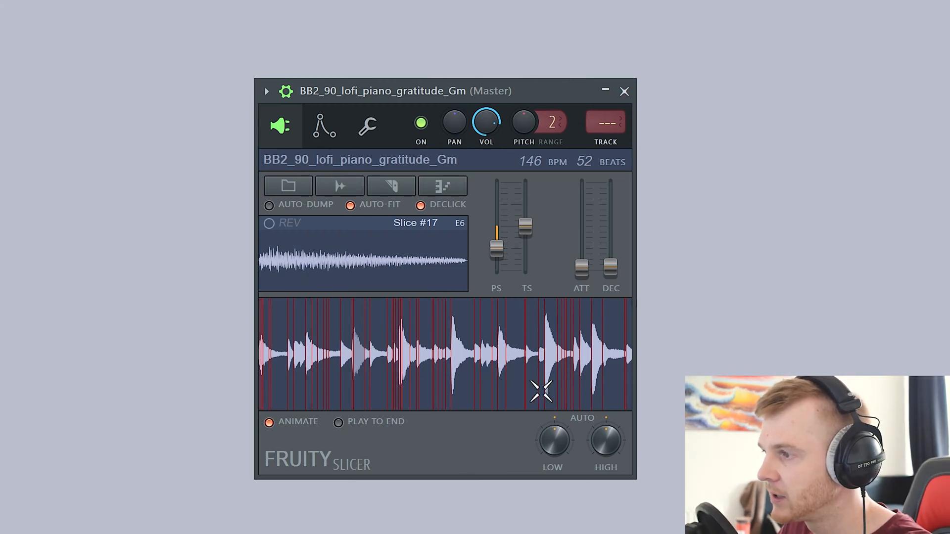
Try dull and sharp auto-slicing modes on the piano loop.
left_click(409, 191)
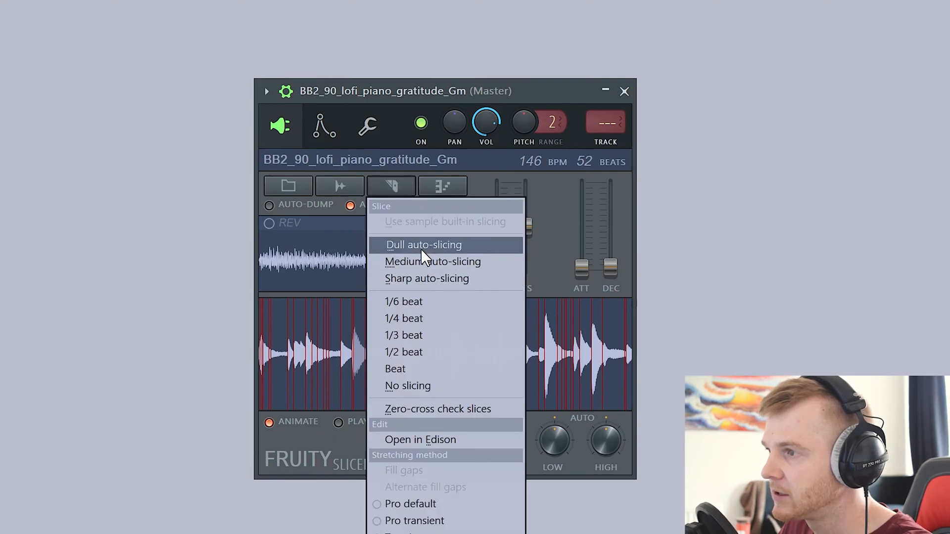
left_click(434, 253)
left_click(408, 189)
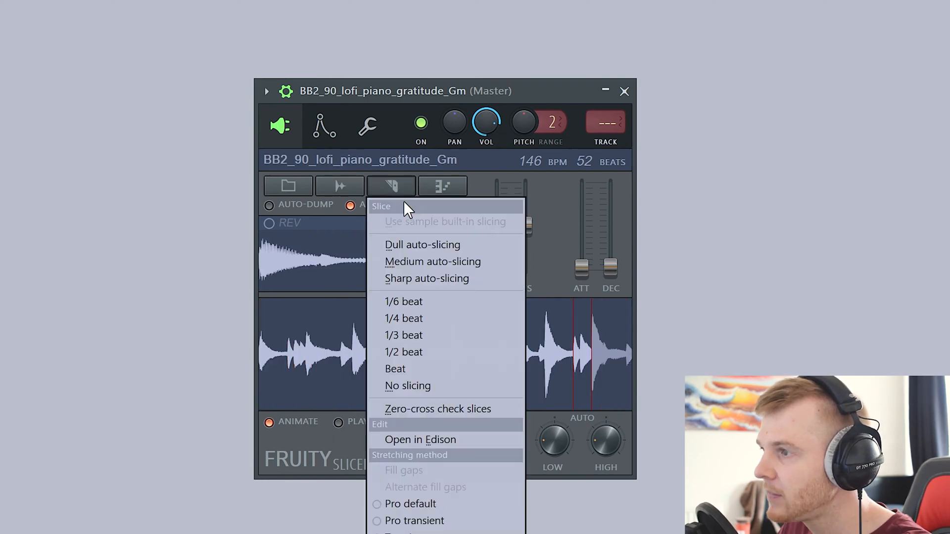
left_click(426, 279)
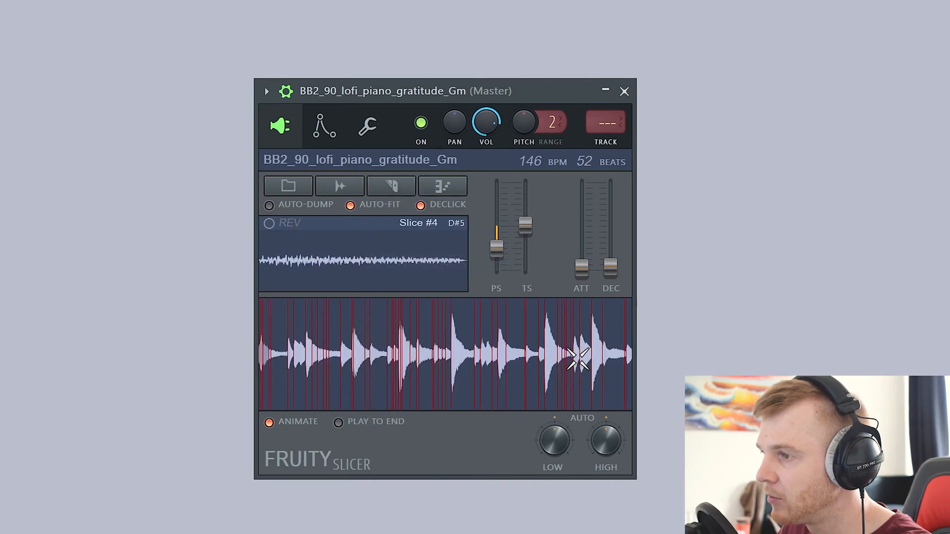
left_click(391, 186)
left_click(435, 279)
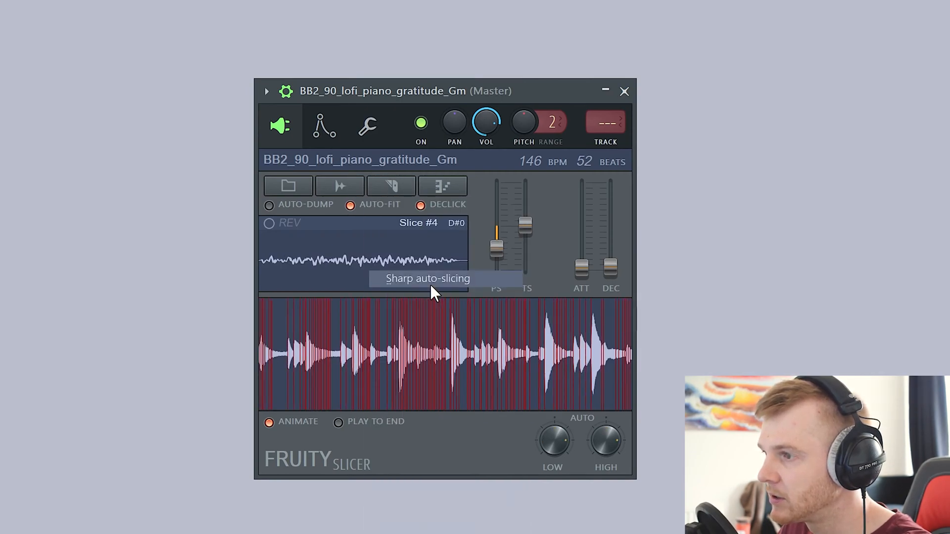
Try 1/3-beat and per-beat slicing, then settle on medium auto-slicing.
left_click(391, 186)
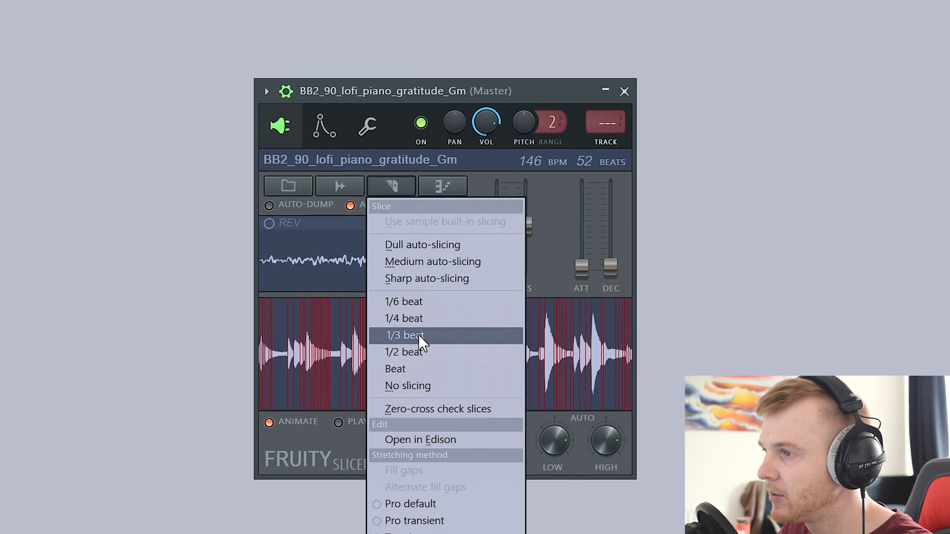
left_click(420, 335)
left_click(386, 186)
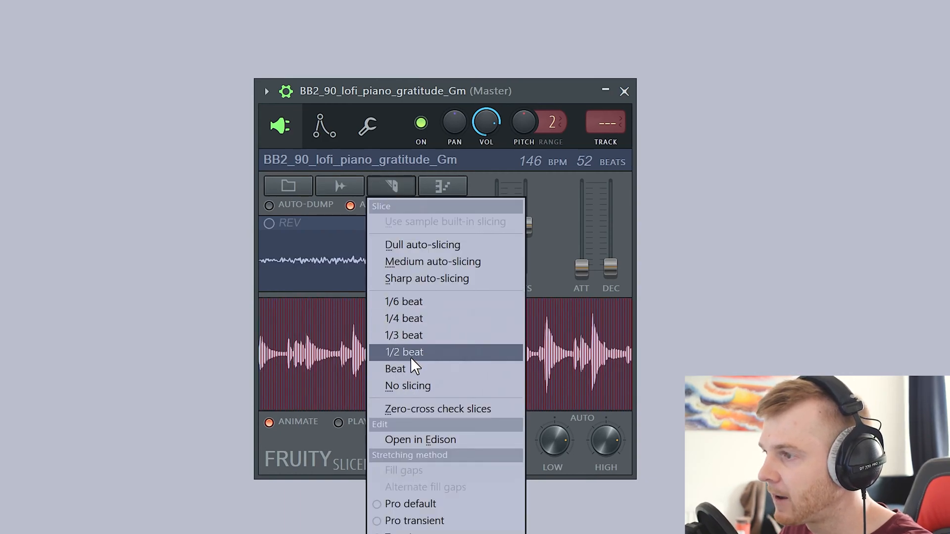
left_click(415, 370)
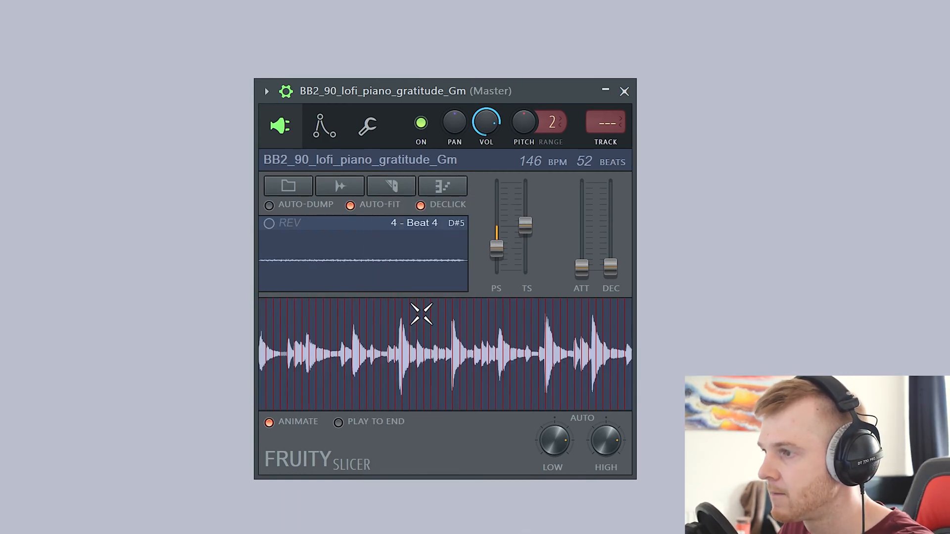
left_click(391, 186)
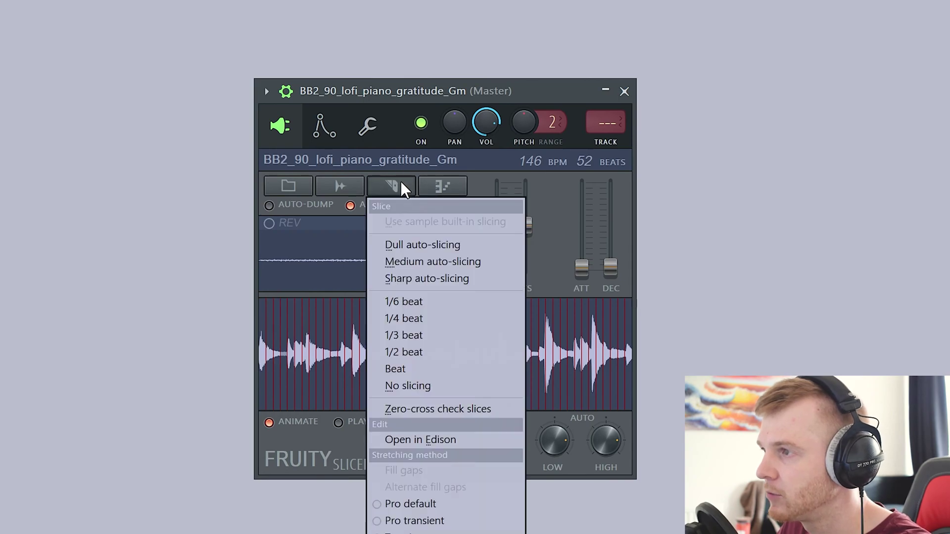
left_click(426, 264)
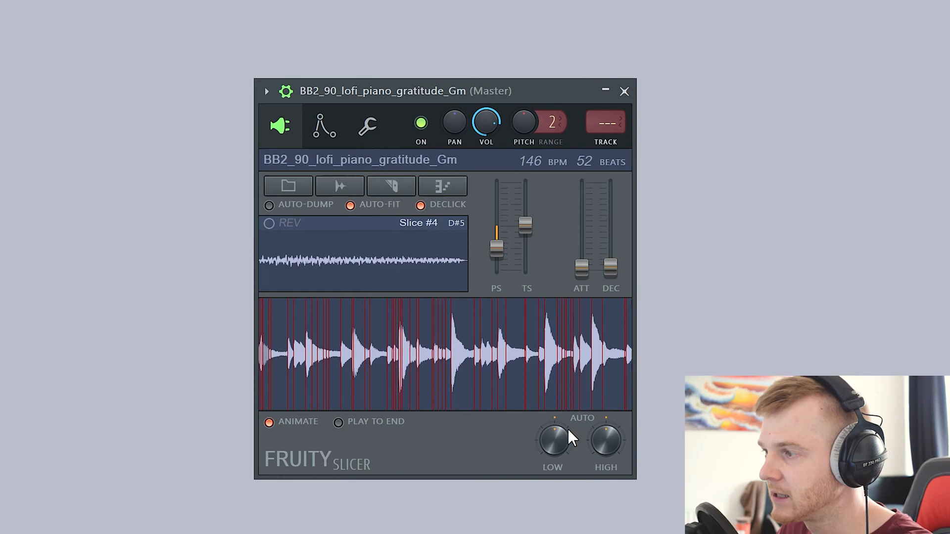
Turn the AUTO LOW knob down so the loop is cut into fewer, larger slices.
left_click_drag(570, 438, 571, 467)
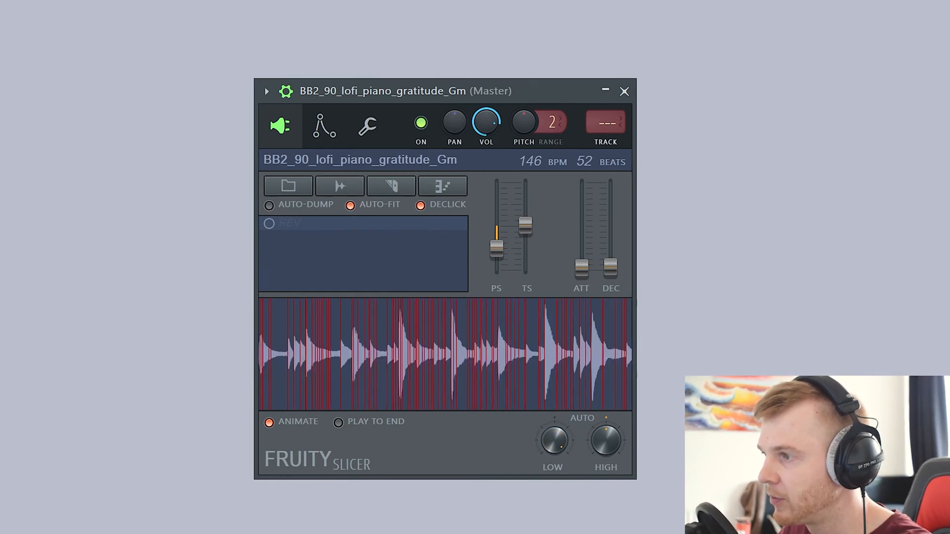
mouse_move(562, 436)
left_mouse_down()
mouse_move(563, 445)
mouse_move(555, 440)
left_mouse_up()
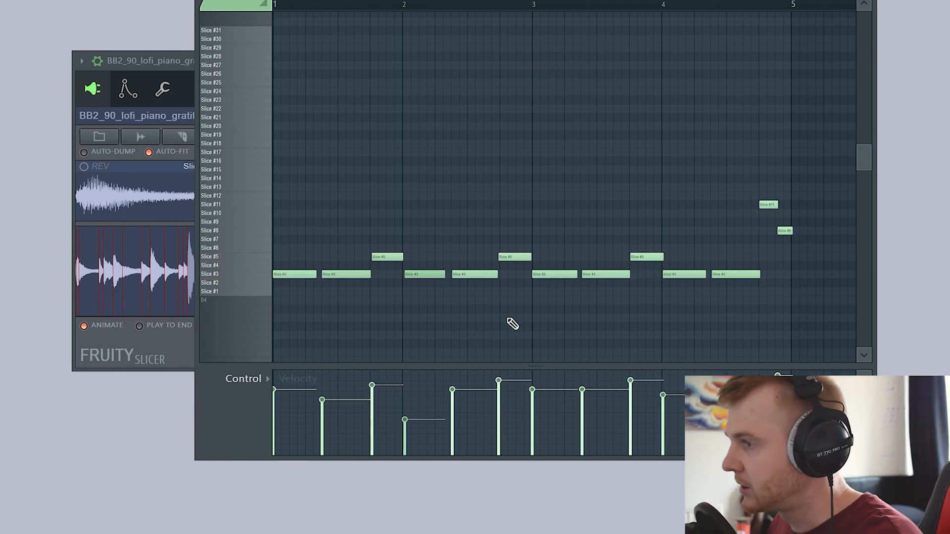
Quantize the slice notes (Alt+Q) keeping their note lengths.
key("alt+q")
left_click(415, 342)
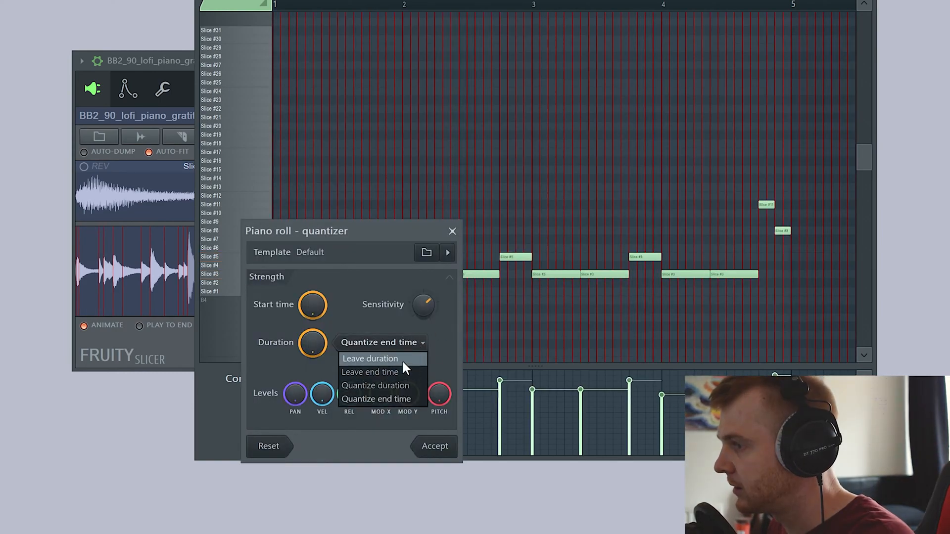
left_click(402, 360)
left_click(436, 449)
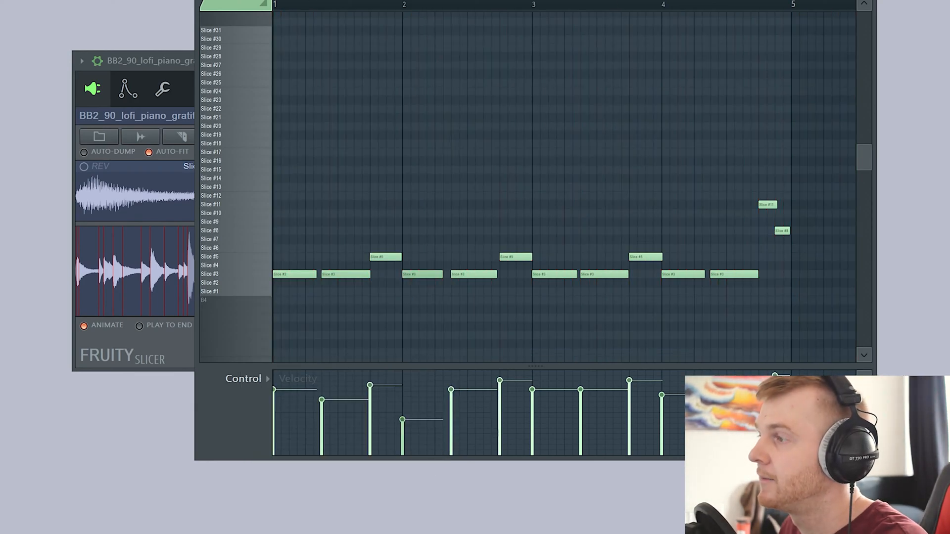
Raise one slice note's velocity and play the chopped piano pattern back.
key("space")
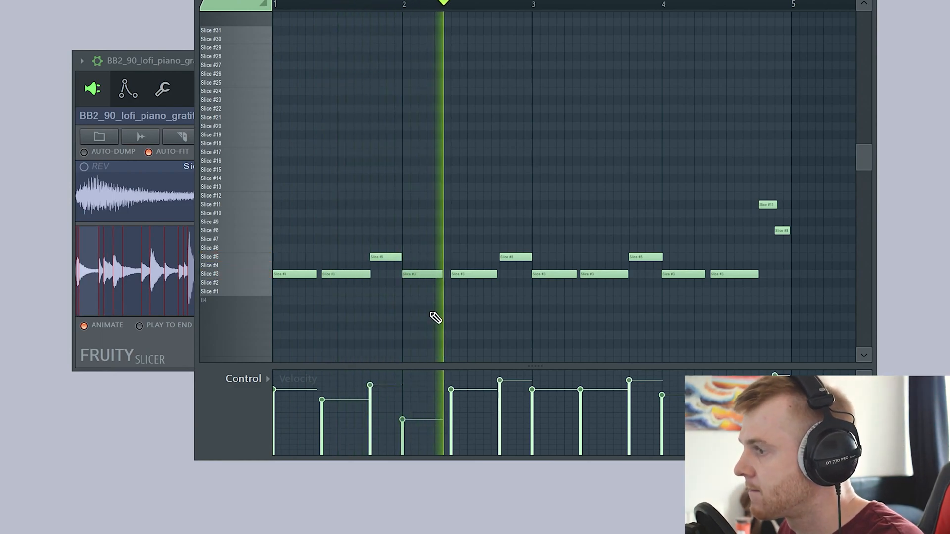
left_click(404, 399)
key("space")
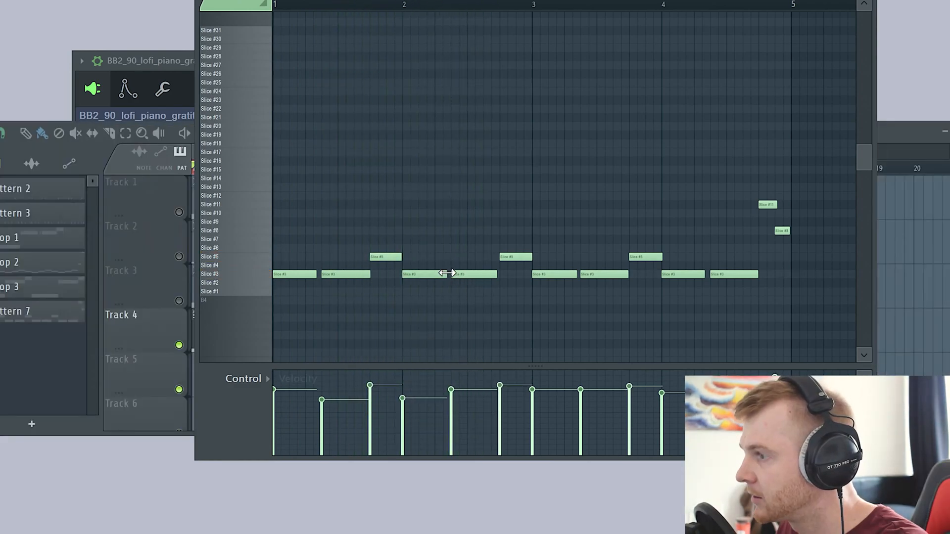
key("space")
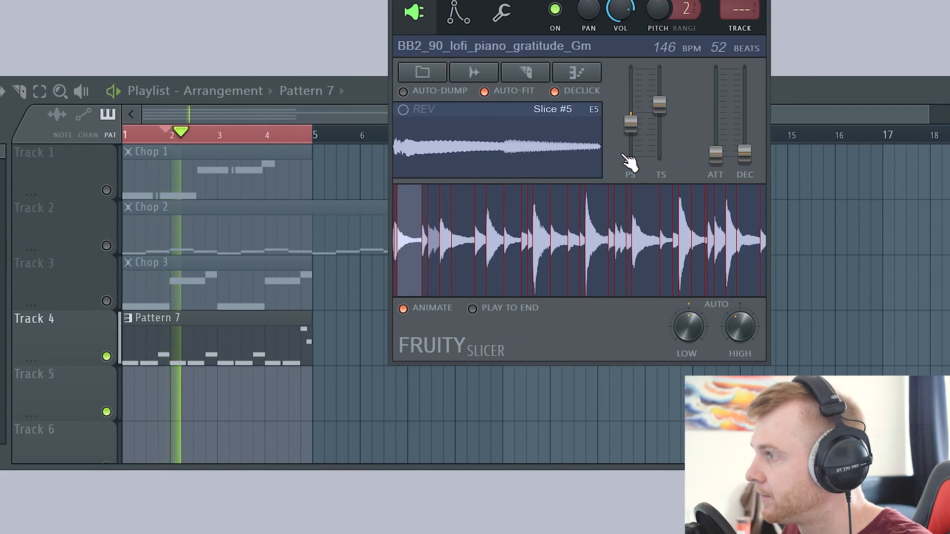
Restart playback, close the Fruity Slicer window and bring up the channel rack (F6).
key("space")
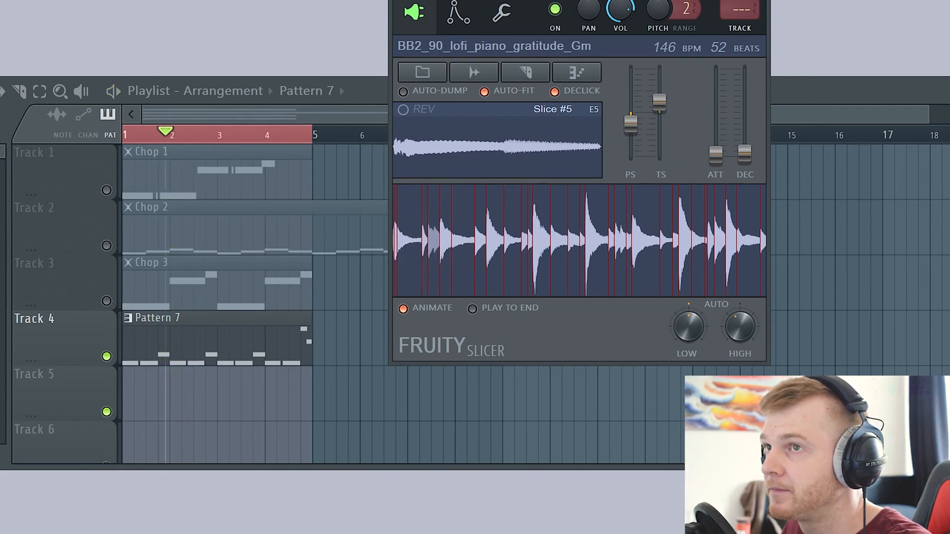
key("space")
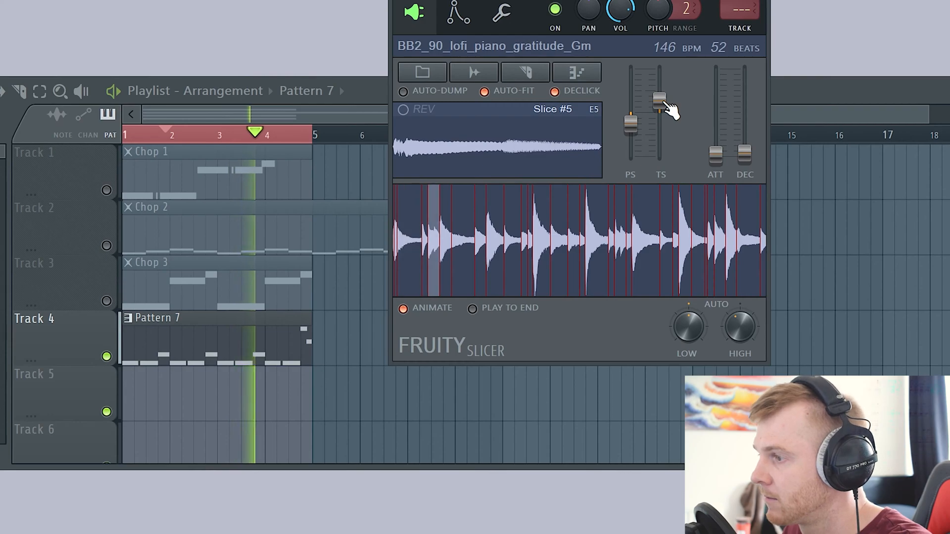
left_click(760, 2)
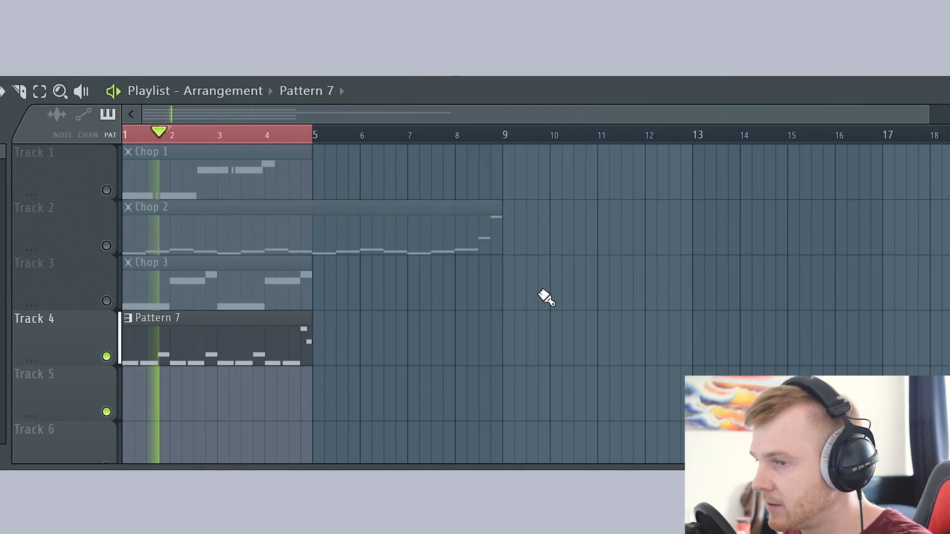
key("F6")
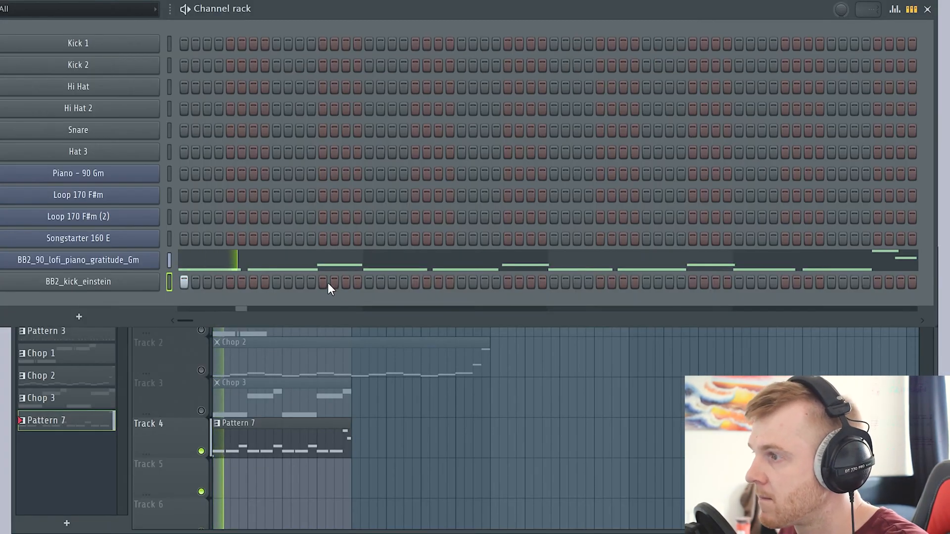
Program a kick hit and add the snare sample as a channel with one hit.
left_click(484, 282)
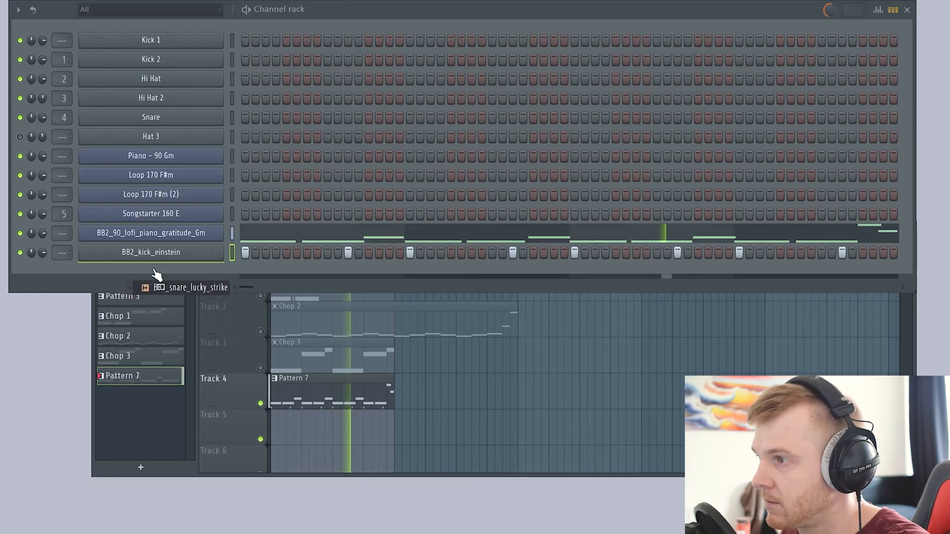
left_click_drag(146, 277, 292, 278)
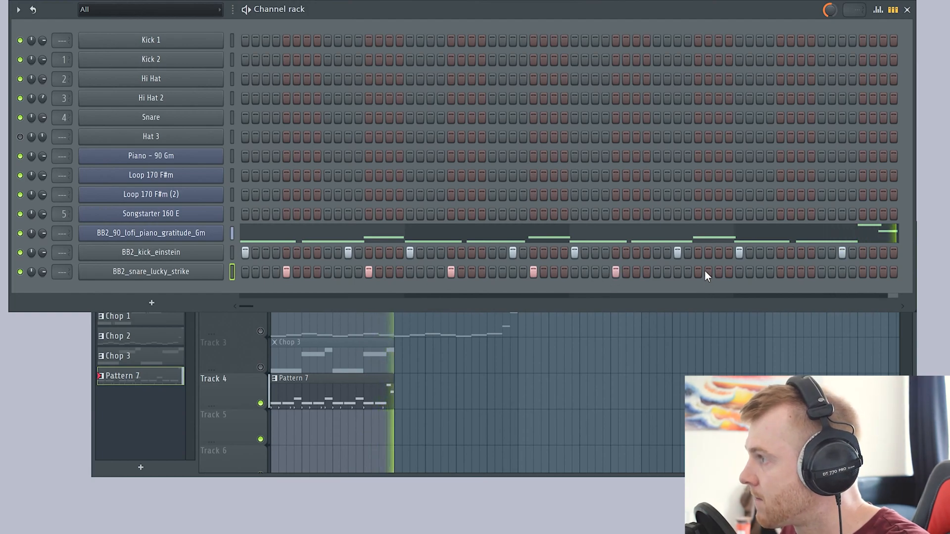
left_click(781, 272)
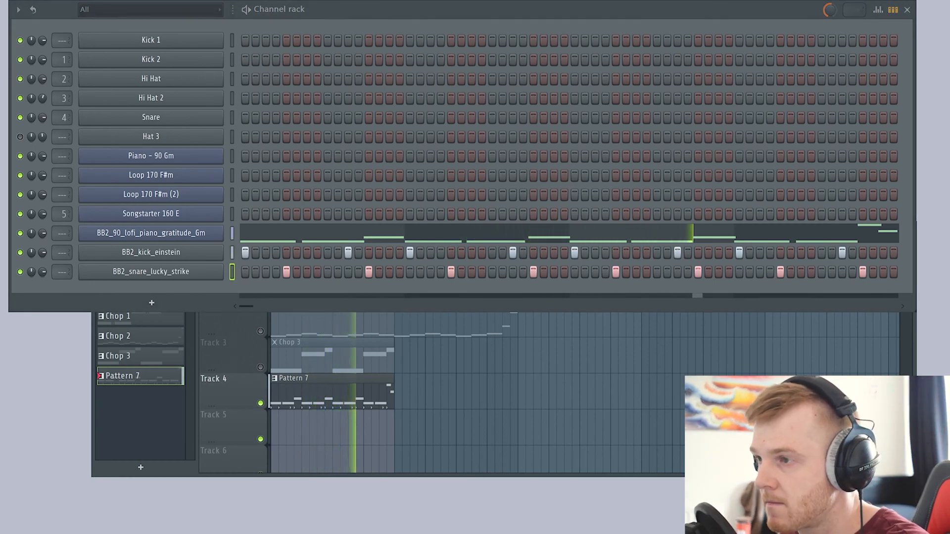
Add a hi-hat channel filled with regular steps and a clap channel.
left_click_drag(2, 292, 185, 300)
right_click(188, 292)
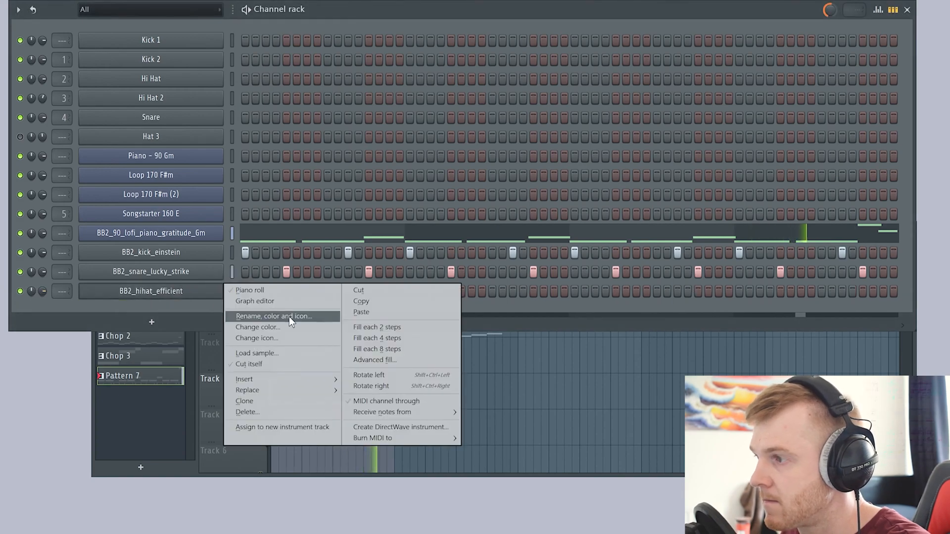
left_click(383, 331)
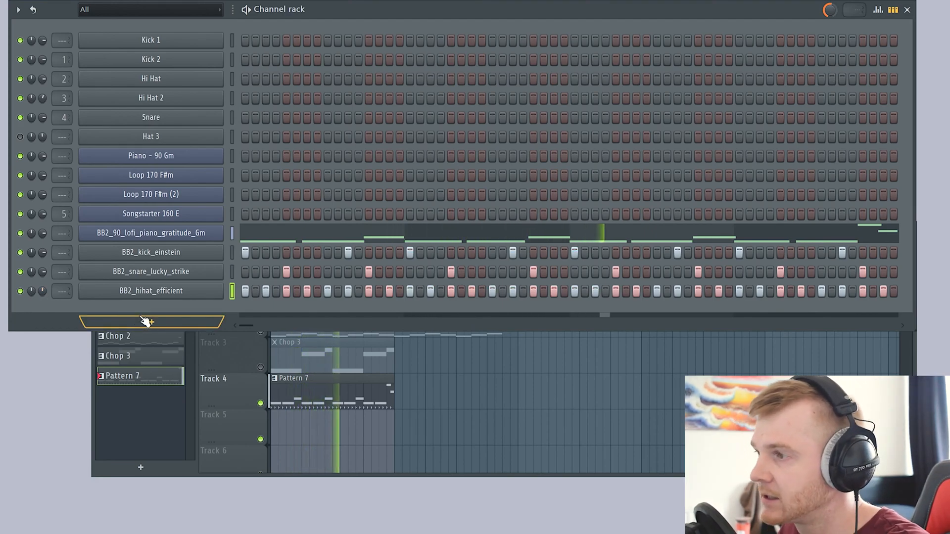
left_click_drag(146, 322, 145, 311)
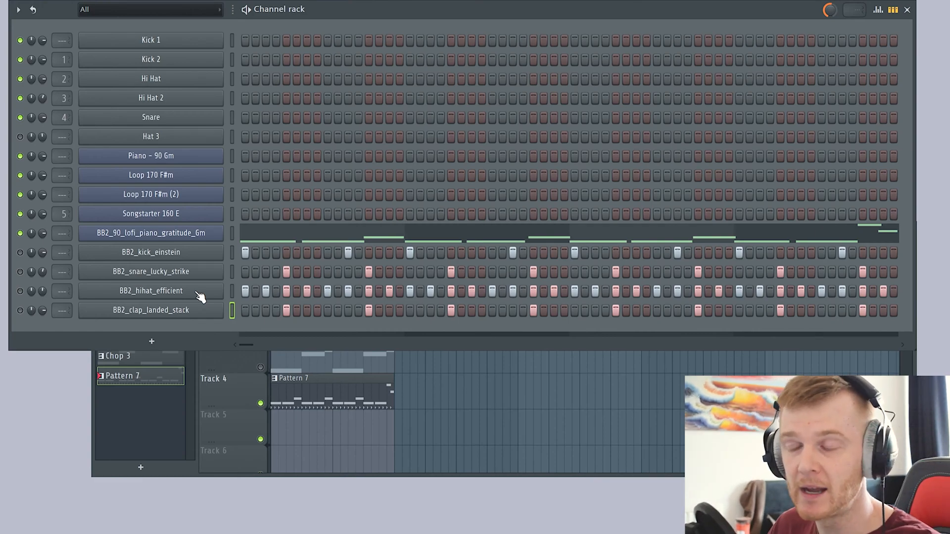
Clone the chopped piano channel, paste its notes and raise the copy's pitch.
right_click(167, 236)
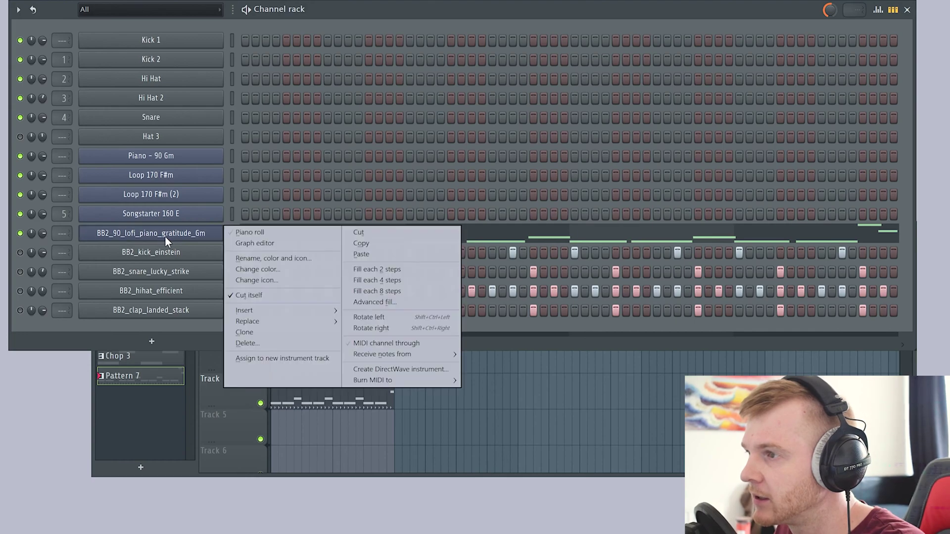
left_click(284, 331)
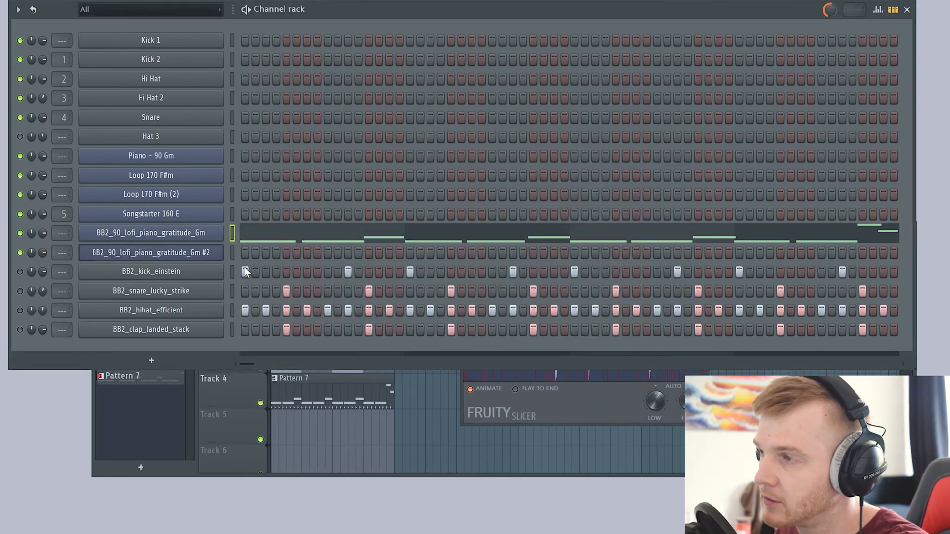
key("ctrl+v")
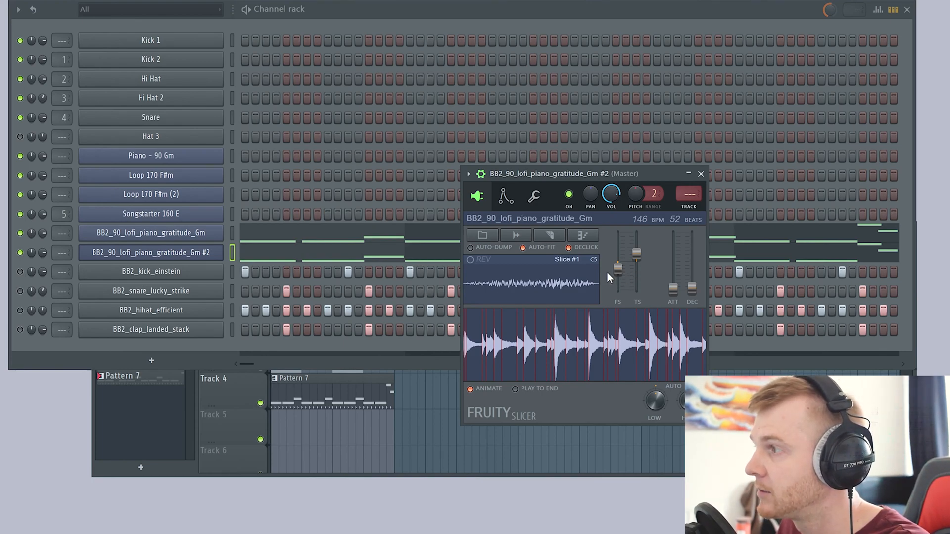
left_click_drag(618, 269, 618, 252)
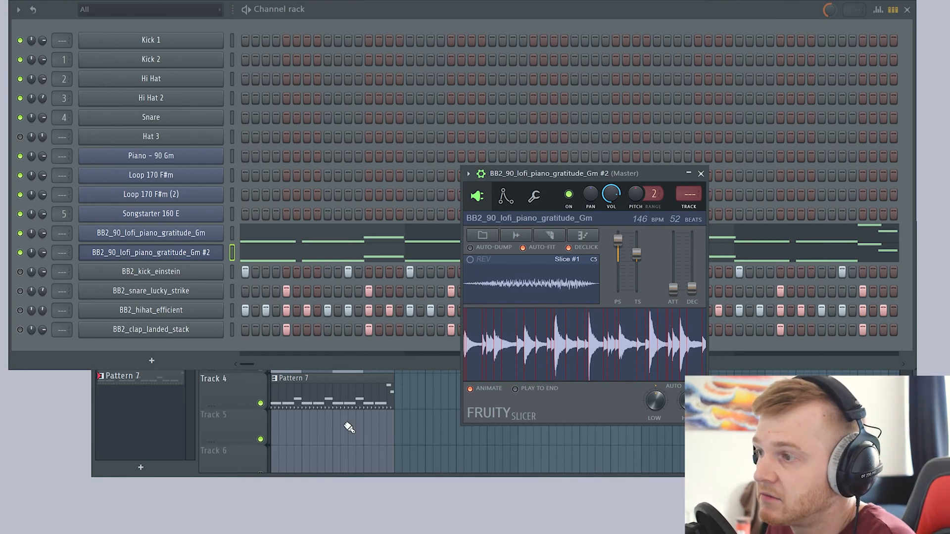
Return to the channel rack and unmute the drum channels.
left_click(43, 269)
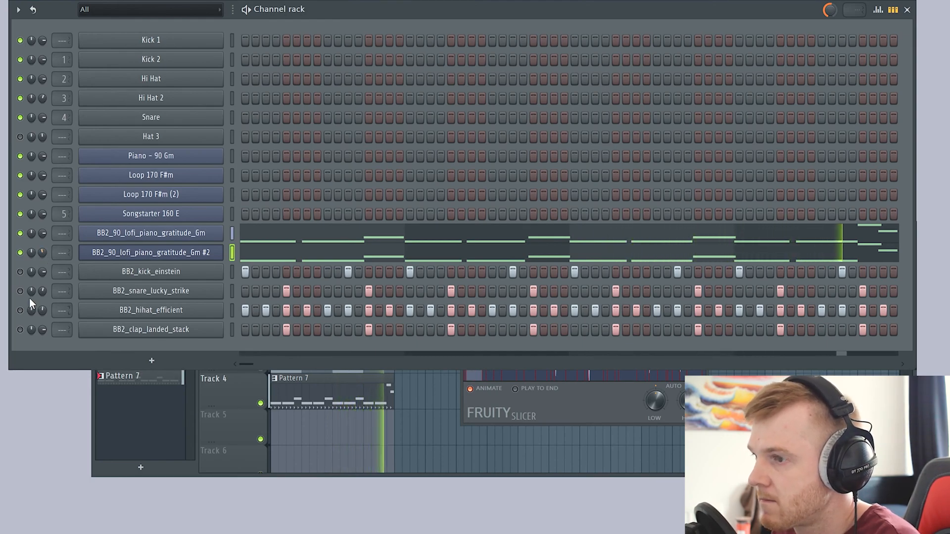
left_click_drag(21, 282, 20, 317)
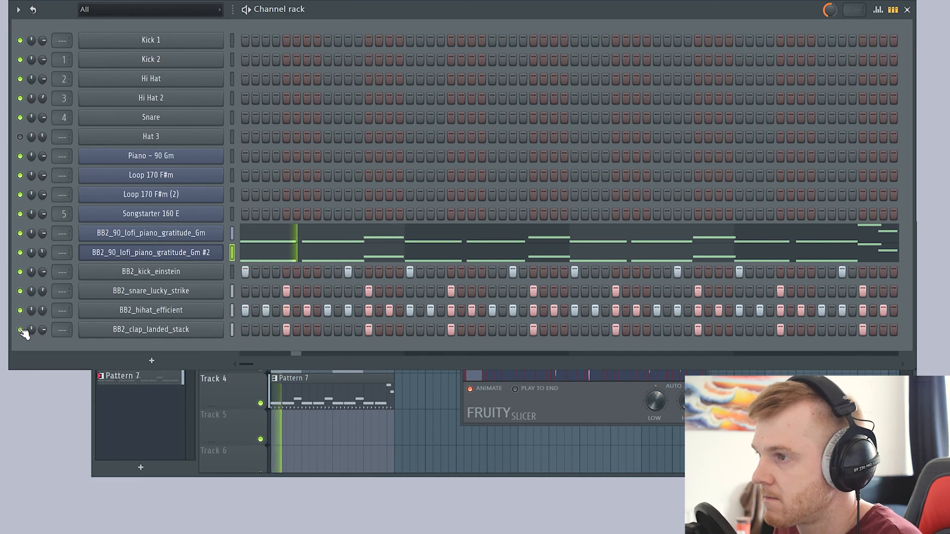
Route the cloned piano to mixer insert 6 and load Fruity Reeverb 2 in its Slot 1.
key("ctrl+l")
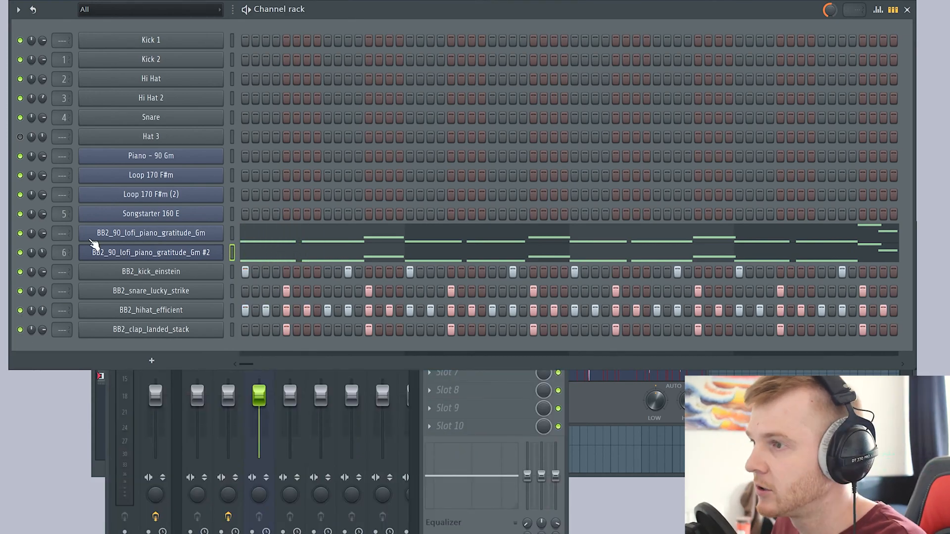
left_click(567, 391)
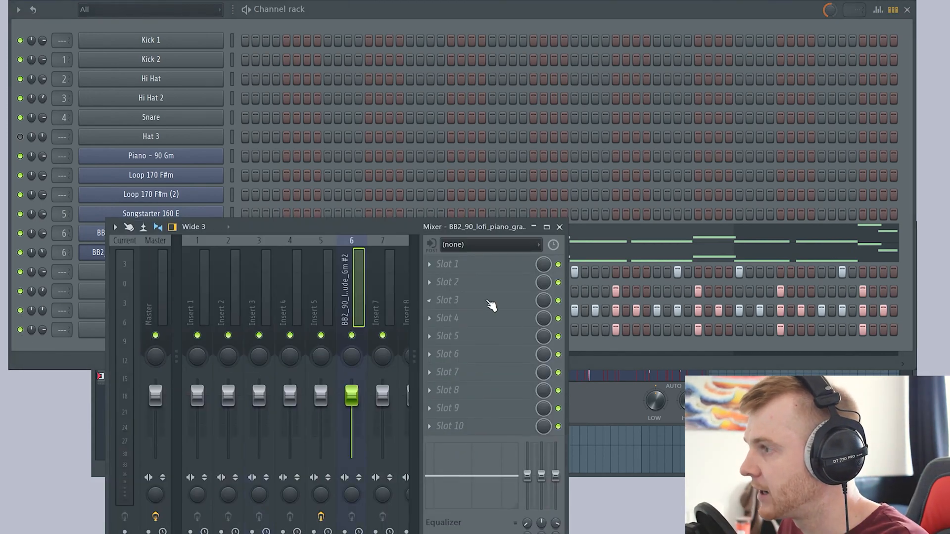
left_click_drag(625, 68, 475, 264)
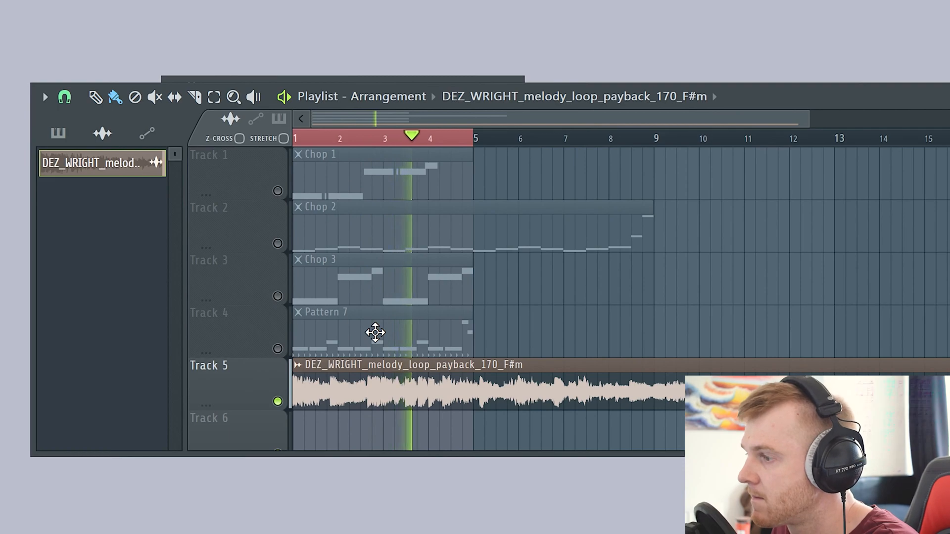
Mute the Track 5 melody loop, unmute Chop 3 on Track 3, and resume playback.
key("space")
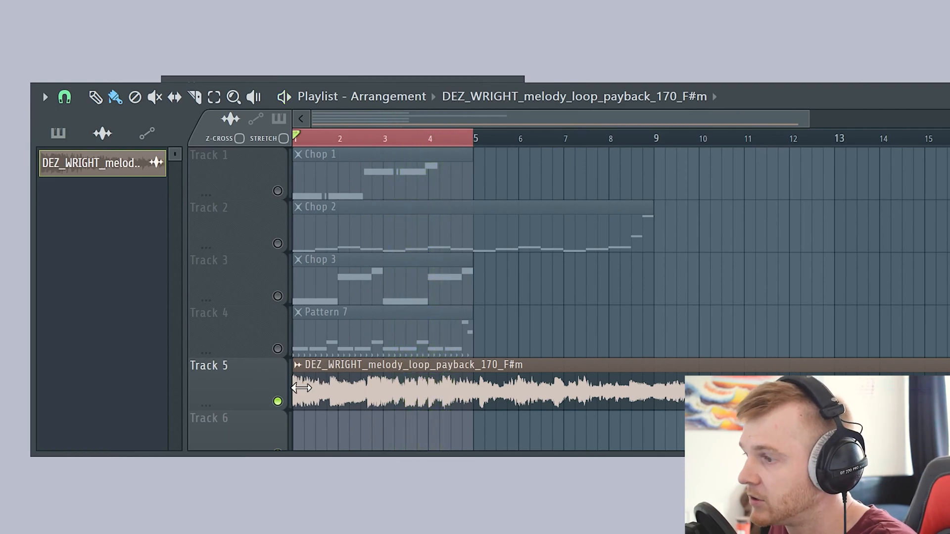
left_click(278, 402)
left_click(277, 297)
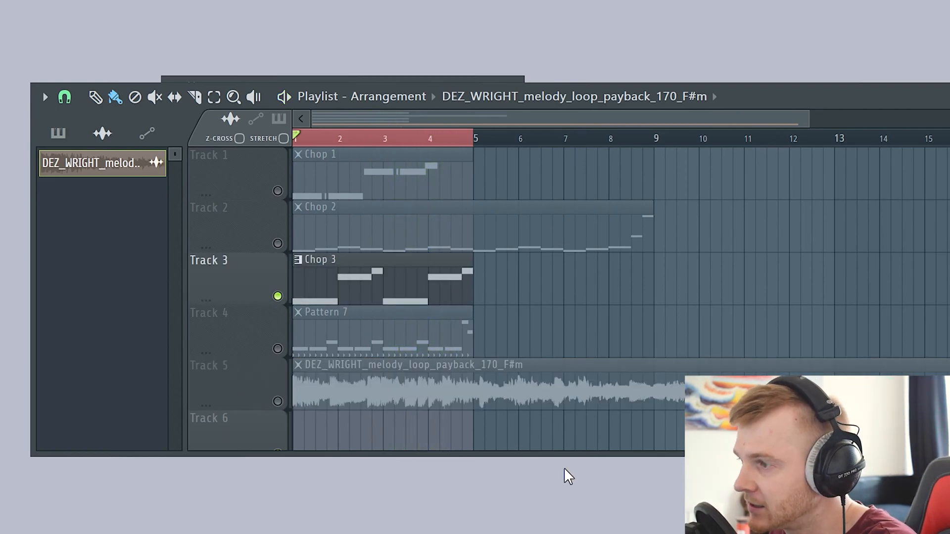
key("space")
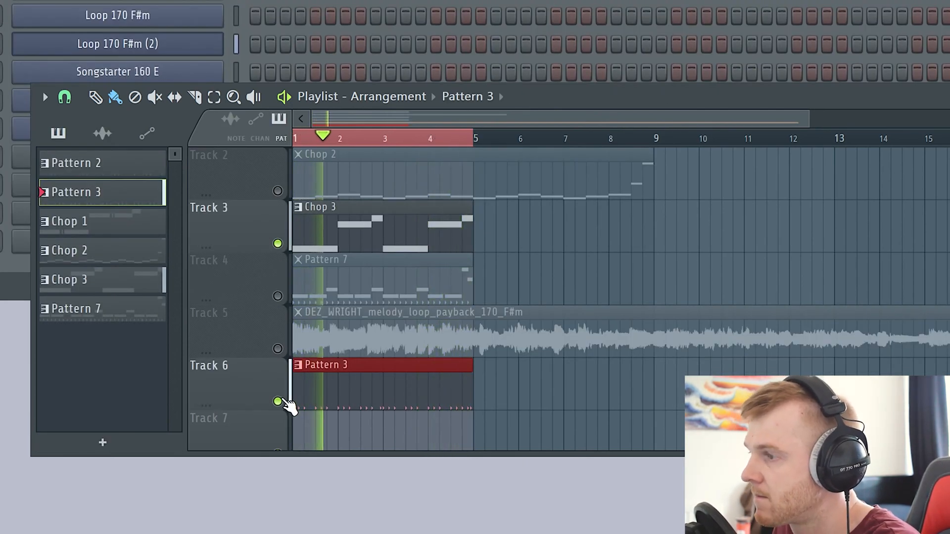
Enable Chop 1 on Track 1 as the only active clip and audition it.
key("space")
scroll(385, 311, "up", 1)
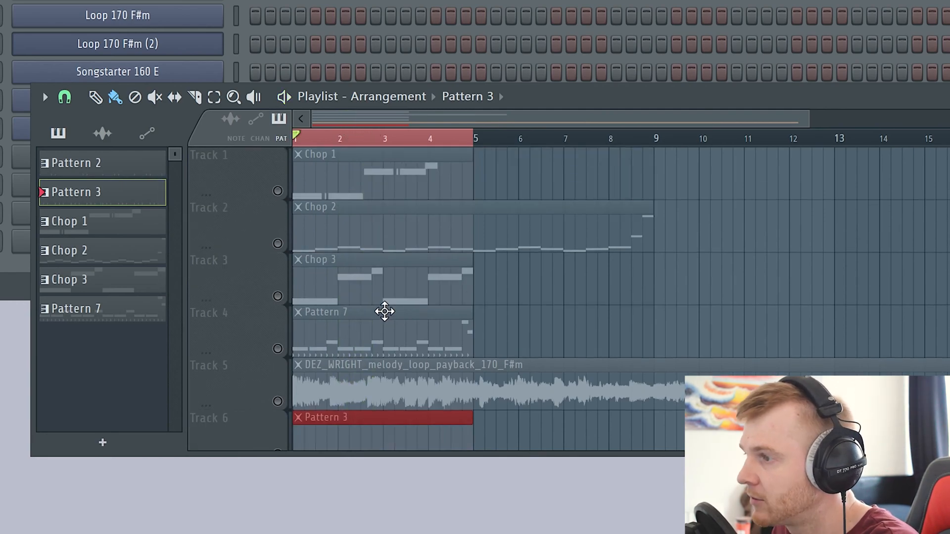
left_click(278, 191)
key("space")
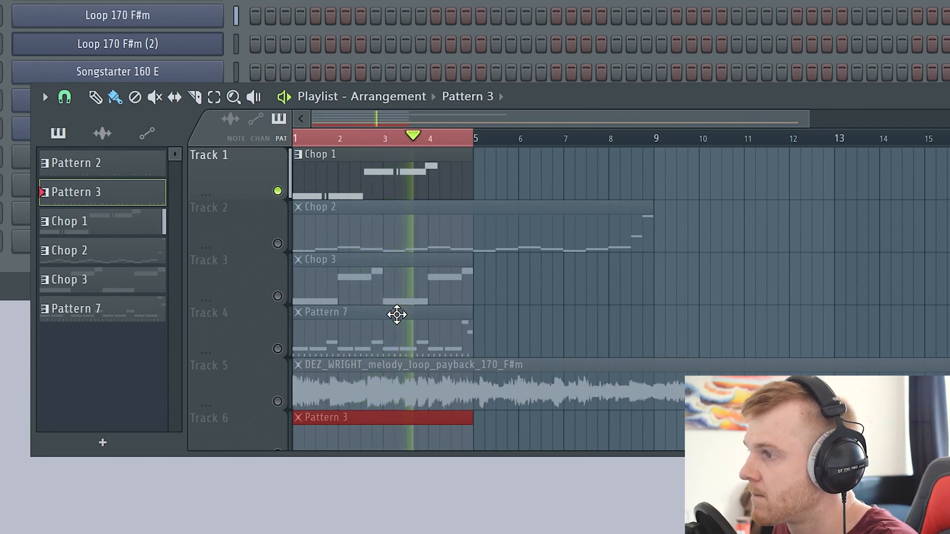
key("space")
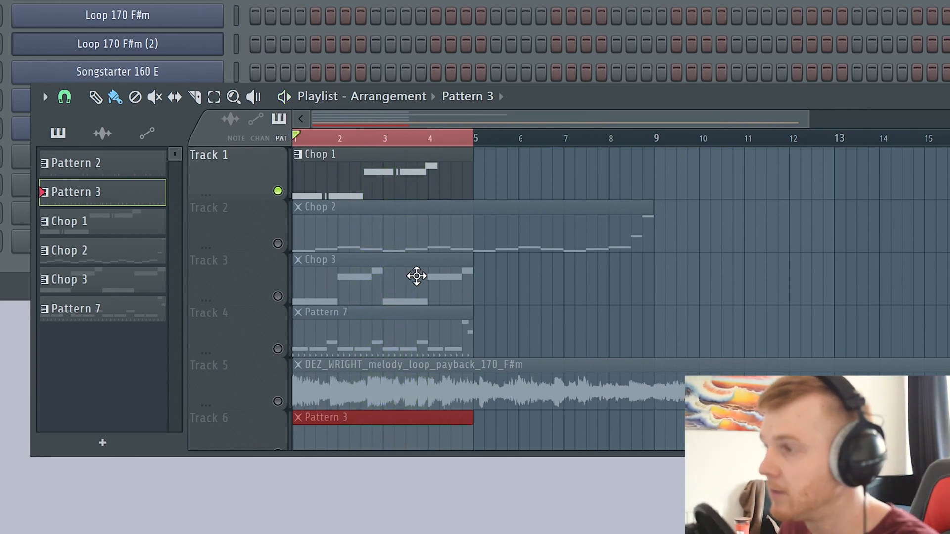